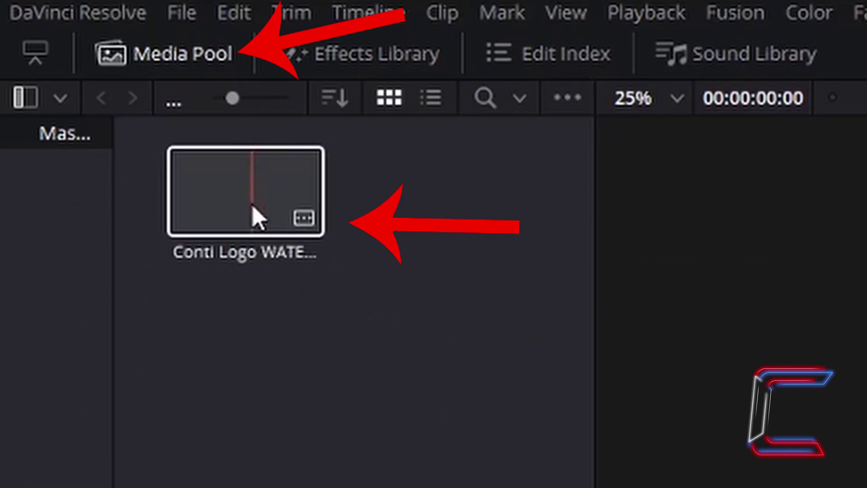
Step: Drag the Conti Logo WATERMARK.png clip onto the empty timeline to create Timeline 1 with it on V1
click(258, 218)
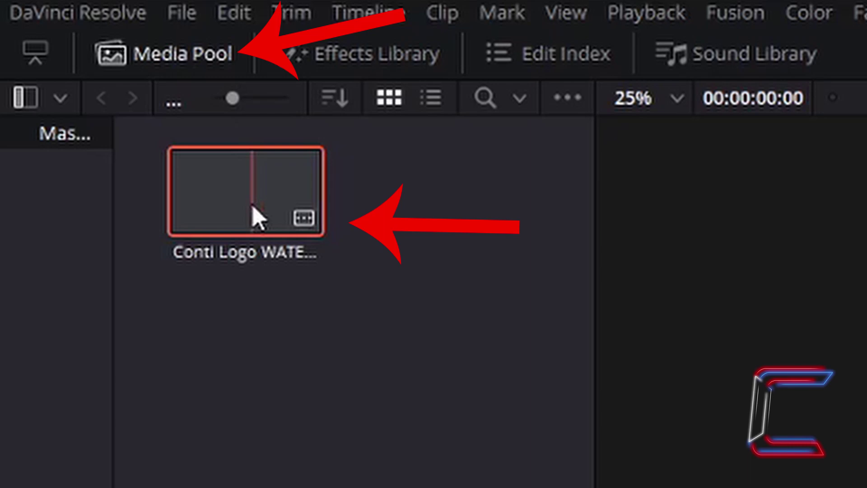
drag(258, 219, 866, 487)
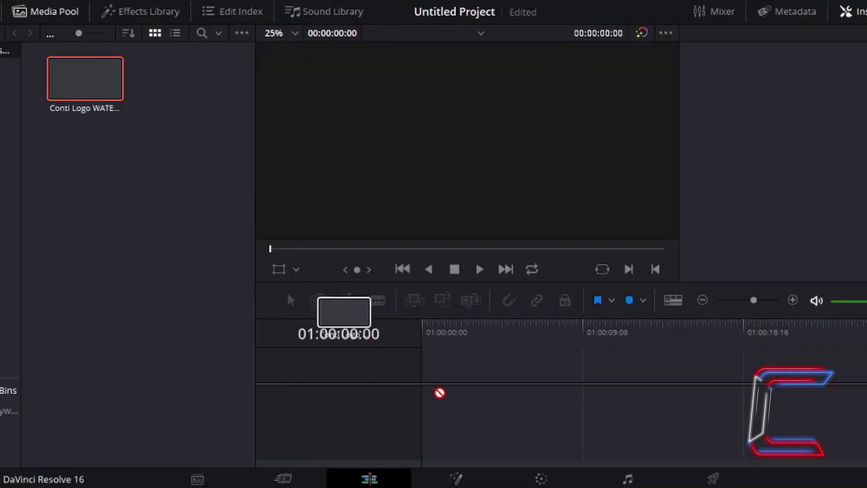
drag(440, 392, 423, 426)
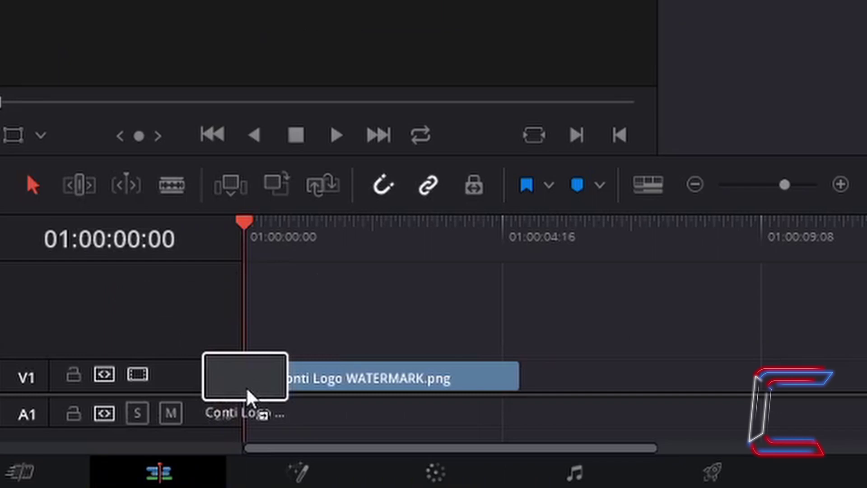
drag(245, 386, 247, 395)
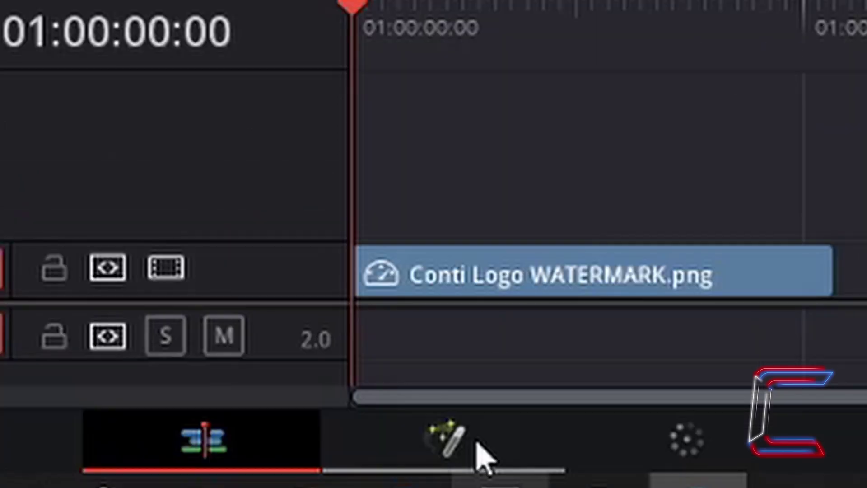
Step: Open the logo clip on the Fusion page and arrange the node graph so MediaIn1 and MediaOut1 both show
click(481, 457)
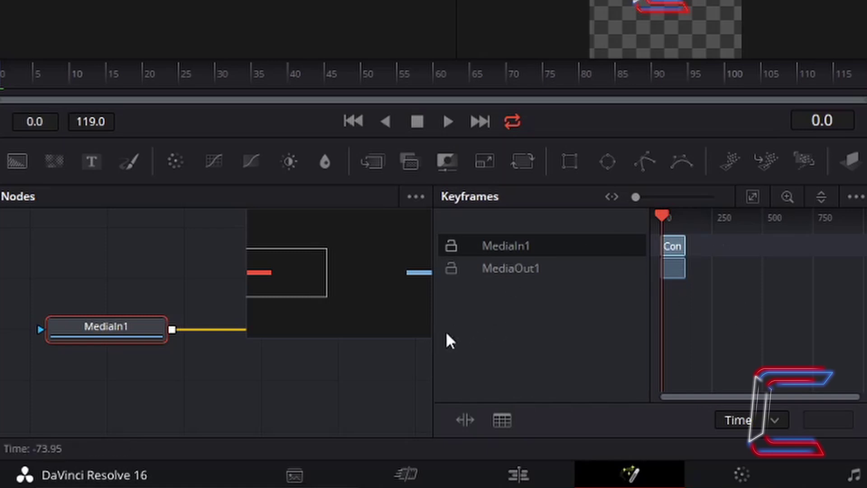
drag(433, 308, 689, 300)
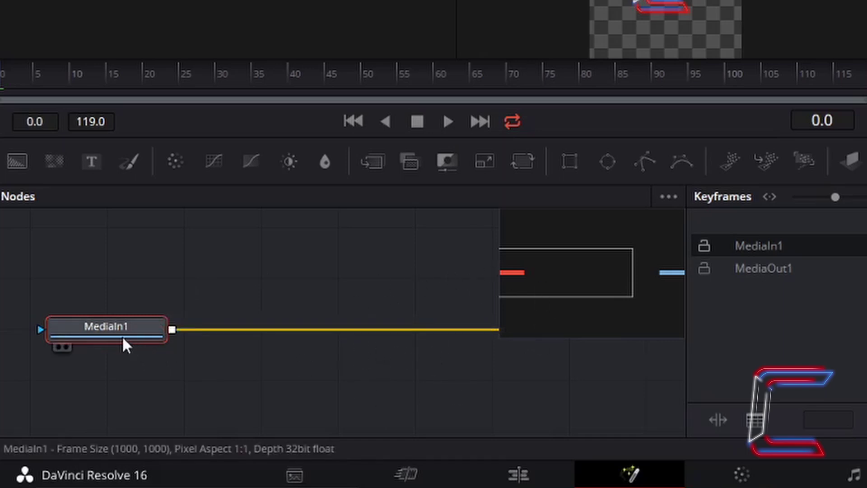
drag(123, 338, 441, 326)
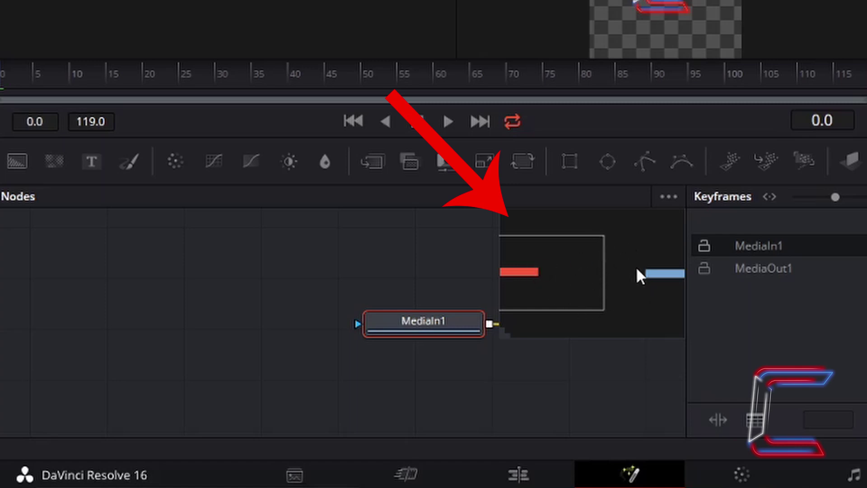
drag(618, 293, 605, 282)
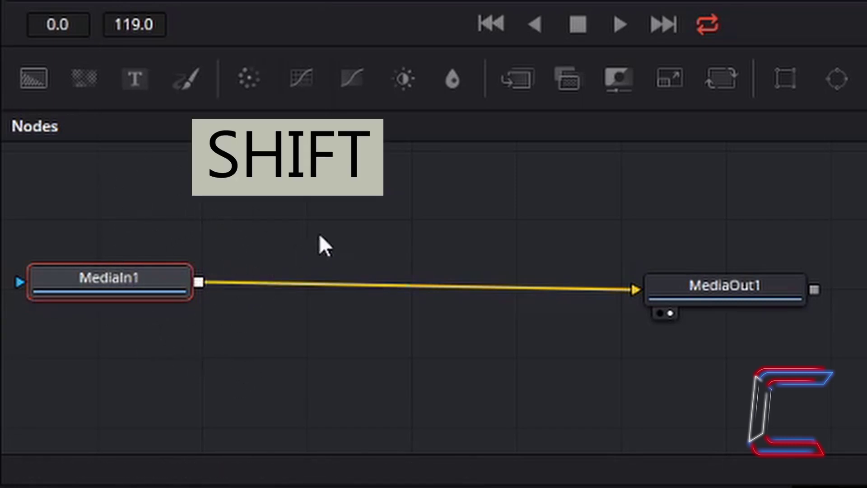
Step: Add a Text+ node from the Shift+Space search, merging Text1 with MediaIn1 through Merge1
key(shift+space)
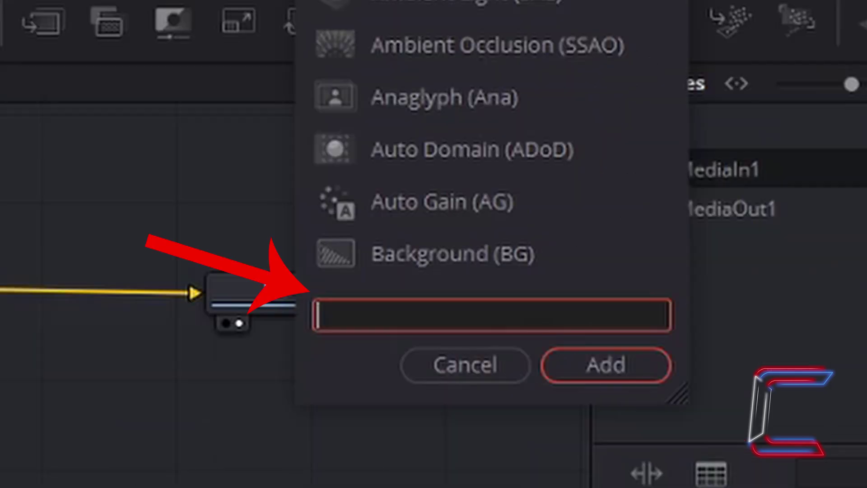
text(text+)
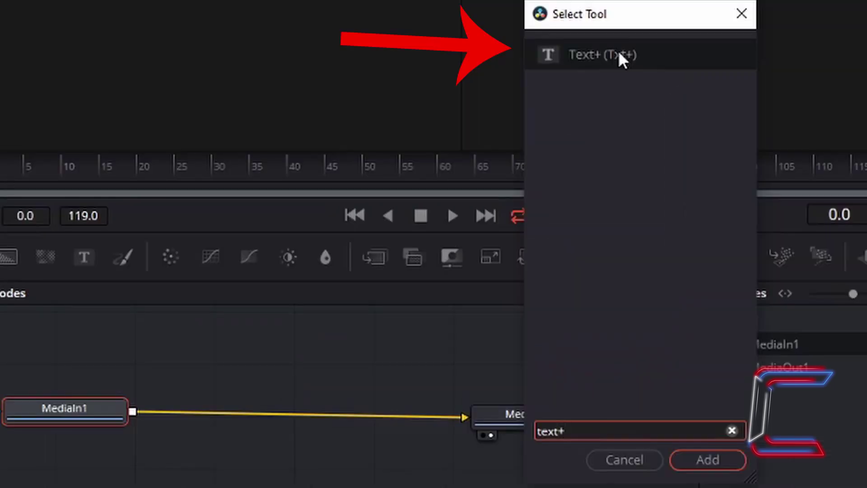
click(620, 57)
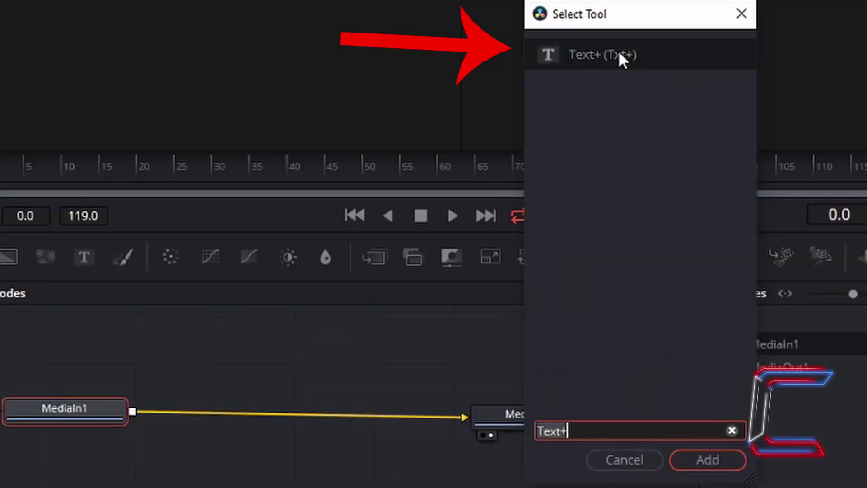
click(709, 456)
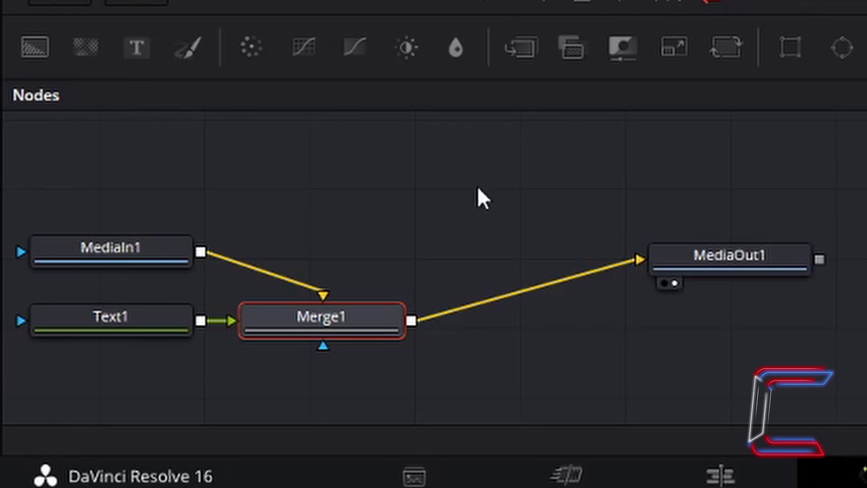
Step: Select Text1 and enter 'CONTI' as its Styled Text in the Inspector
mouse_move(152, 325)
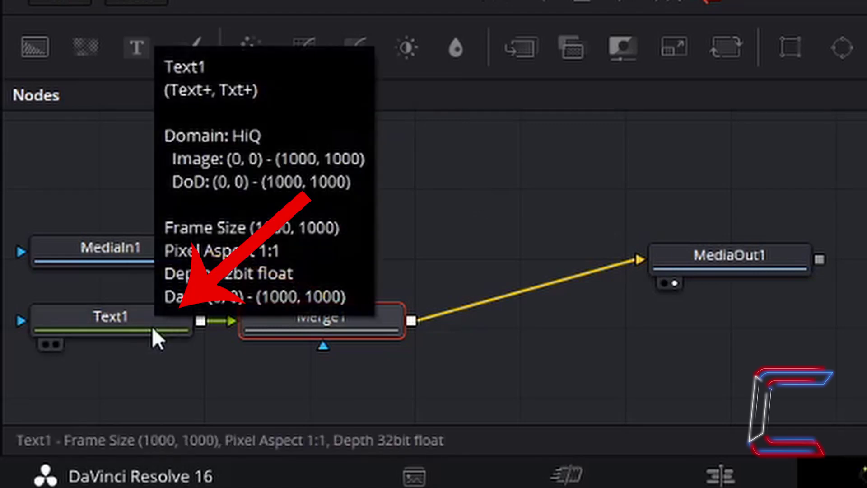
click(134, 315)
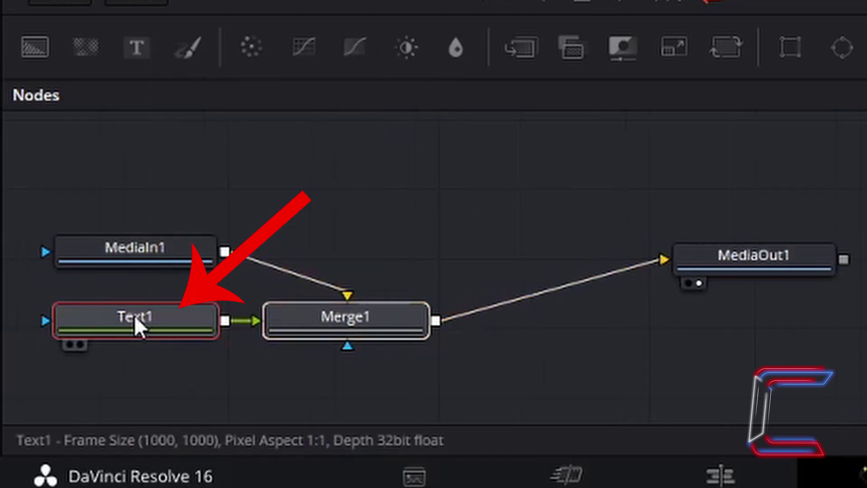
click(672, 13)
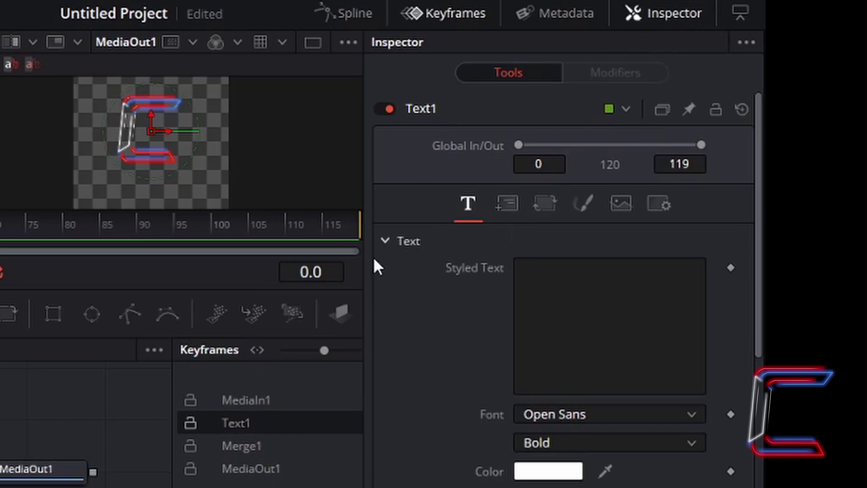
click(514, 270)
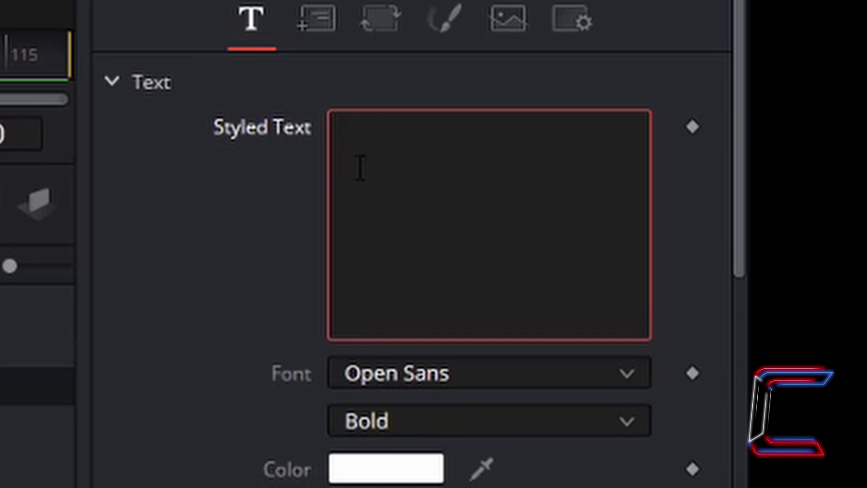
text(CONTI)
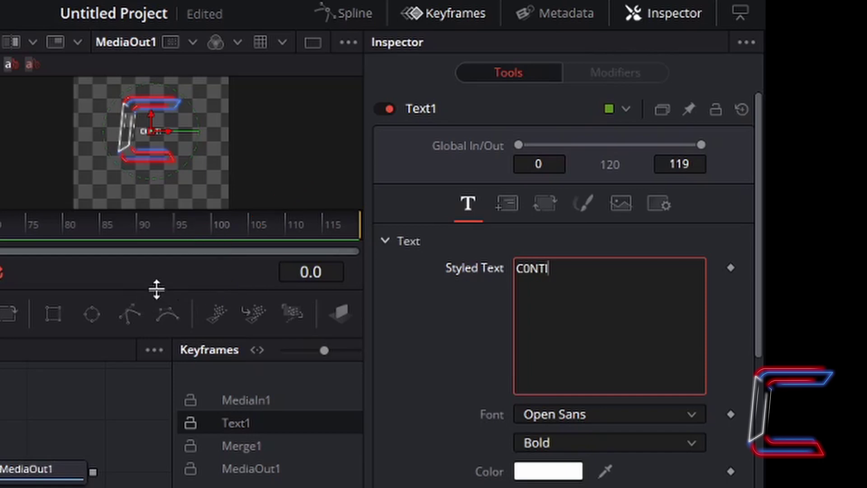
drag(157, 289, 151, 357)
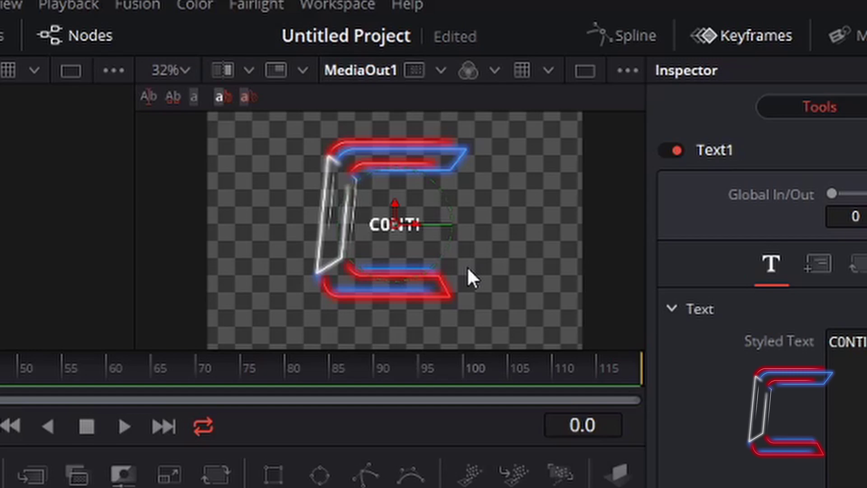
scroll(466, 266, up, 5)
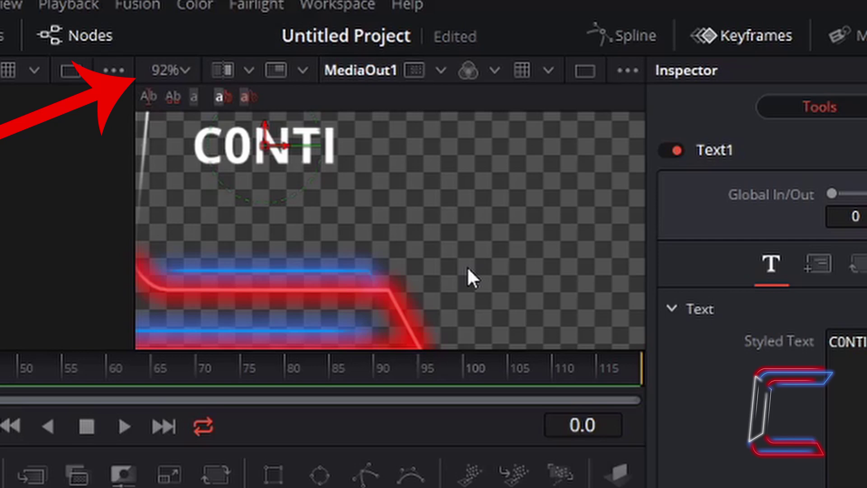
scroll(467, 266, down, 5)
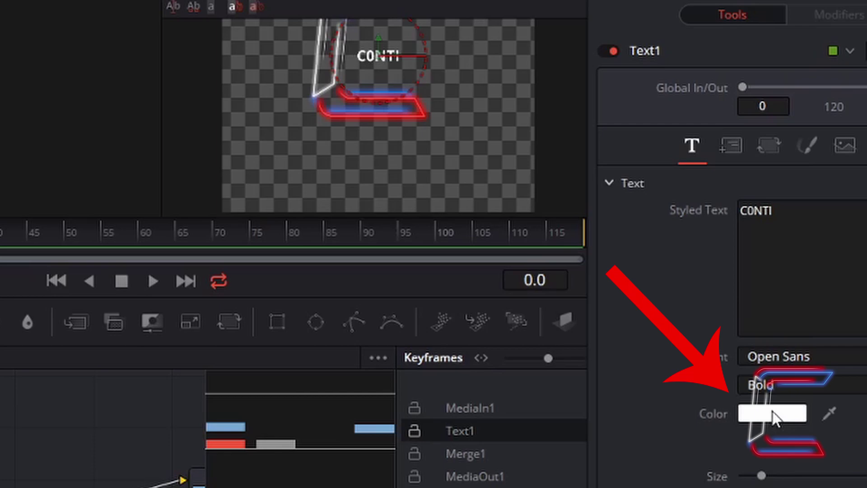
click(772, 413)
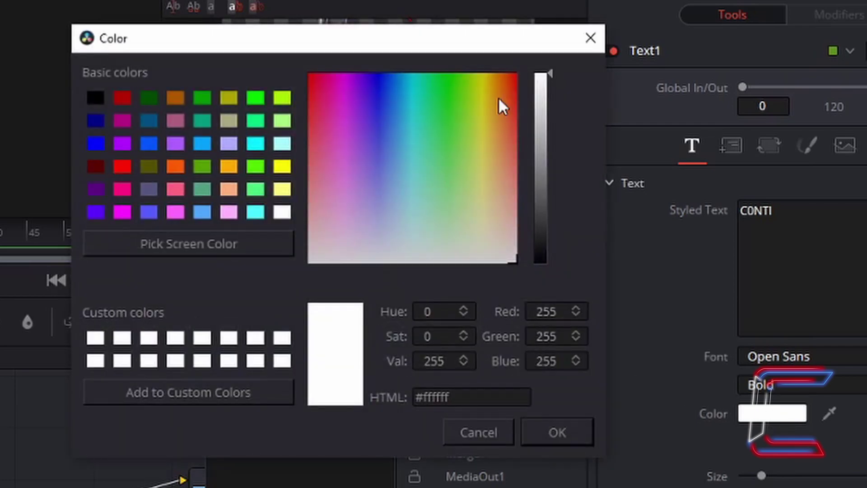
drag(484, 98, 391, 110)
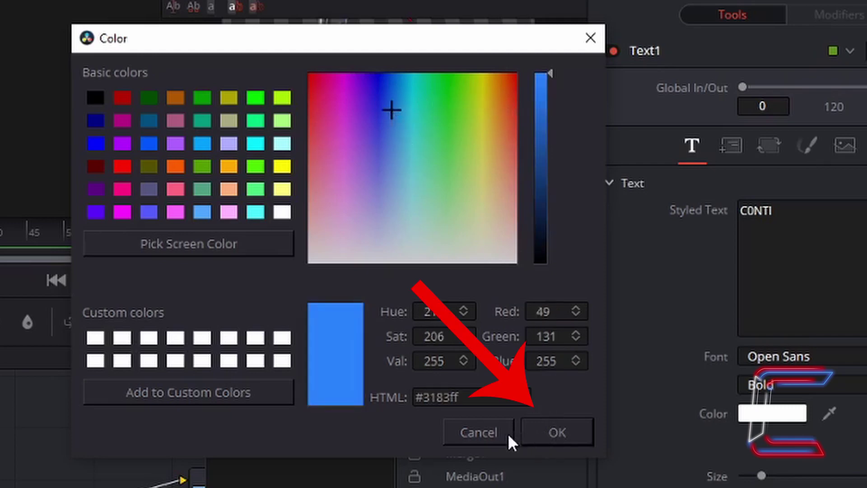
click(465, 438)
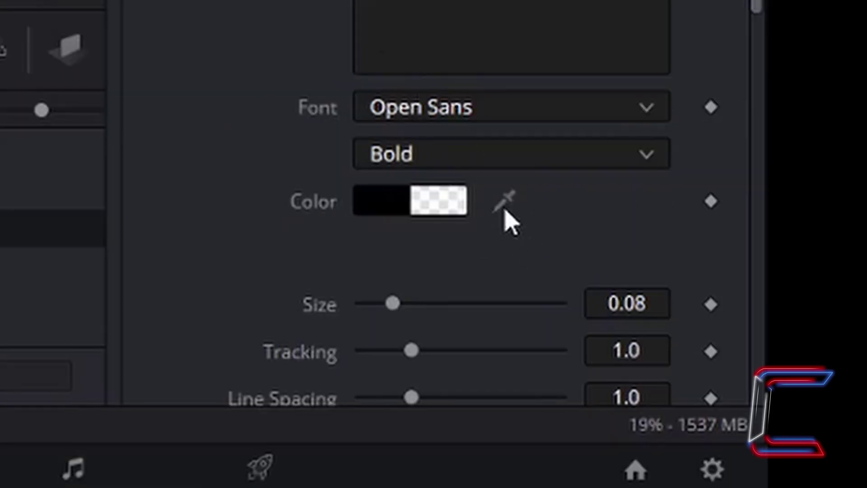
Step: Eyedrop the logo's red outline (R 0.98824, G 0.31003, B 0.31003) as the CONTI text colour
drag(504, 202, 155, 0)
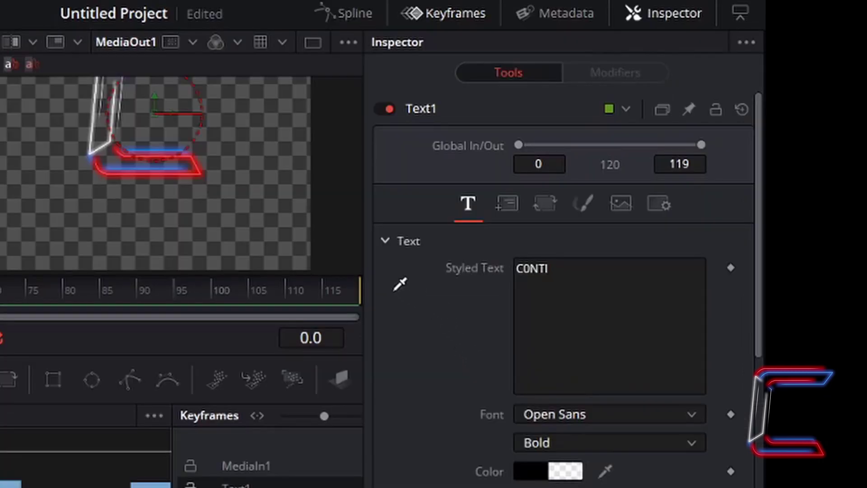
drag(400, 284, 206, 166)
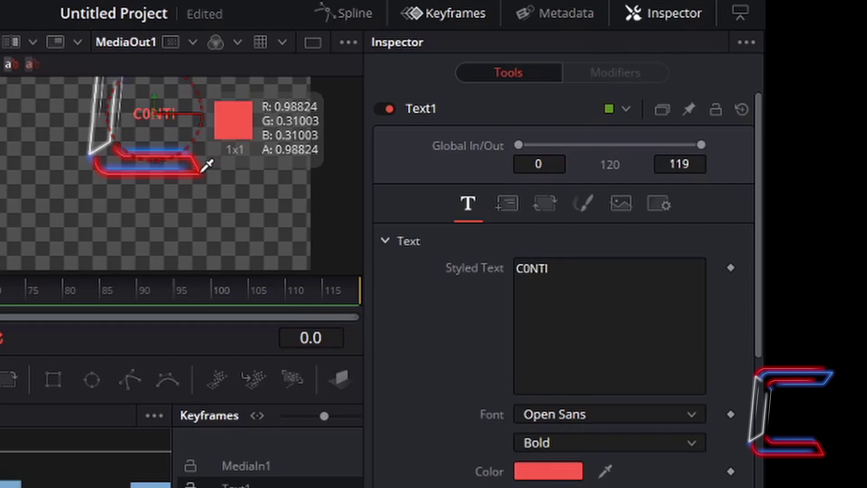
drag(206, 165, 201, 180)
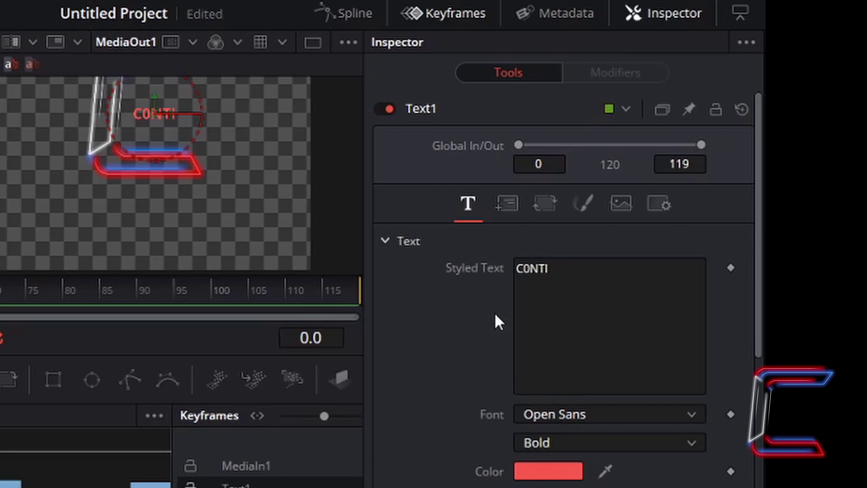
Step: Undo the red so the text is white again, and set the text Size to 0.23
key(ctrl+z)
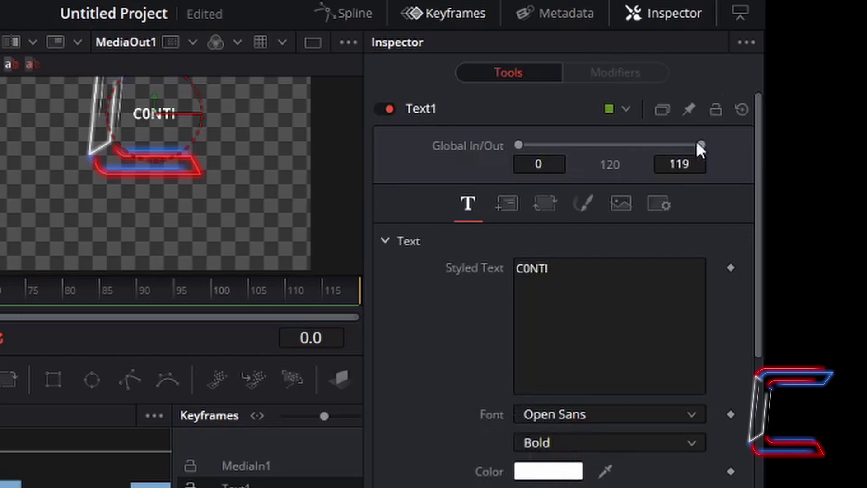
scroll(595, 456, down, 8)
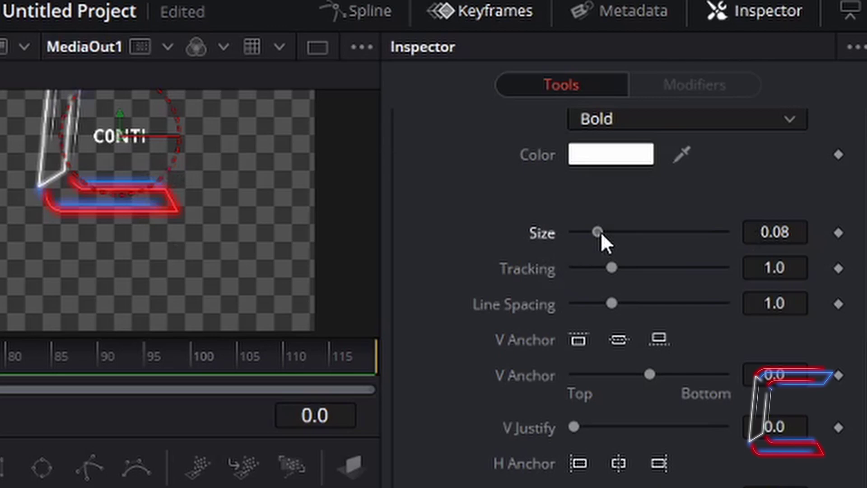
drag(601, 233, 642, 232)
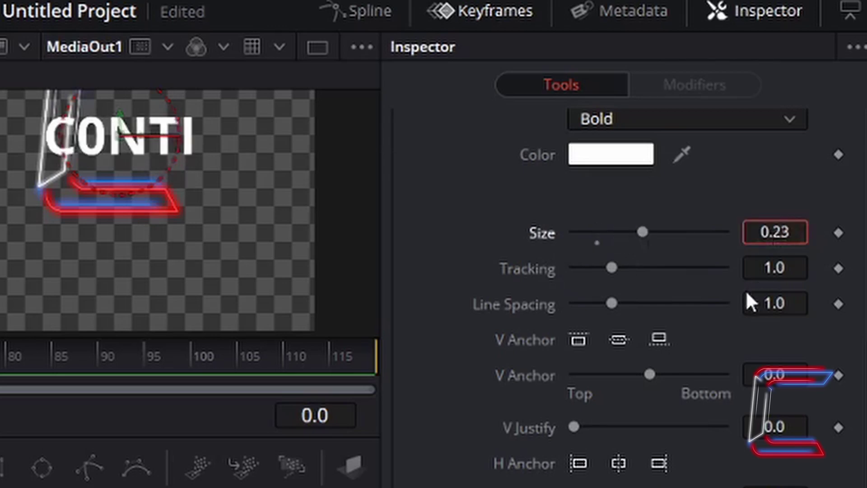
key(Tab)
click(789, 232)
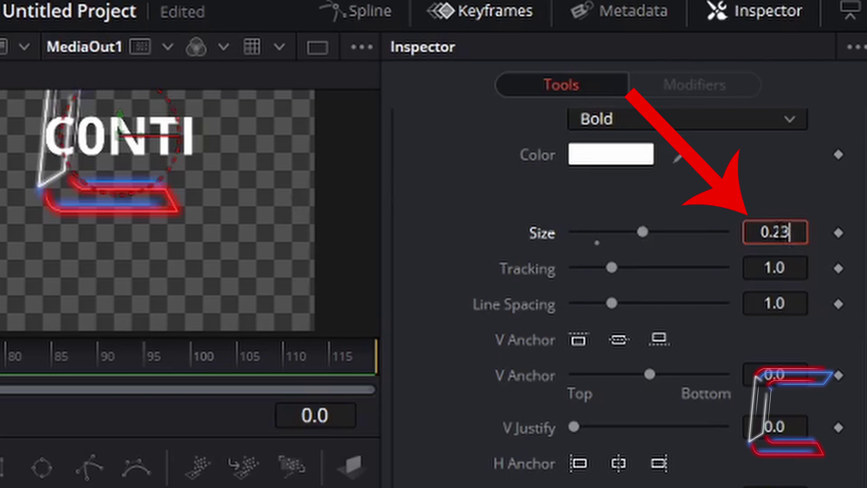
Step: Widen and then tighten the CONTI letter Tracking, leaving it at 0.882
click(613, 270)
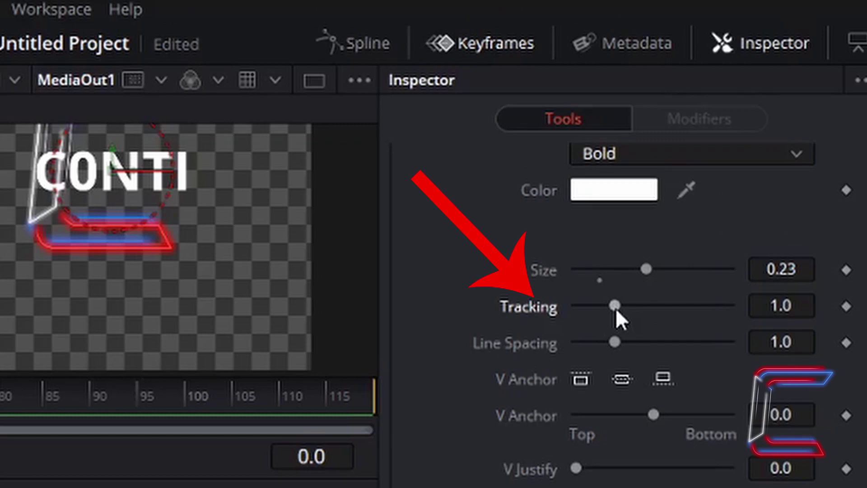
drag(616, 308, 629, 308)
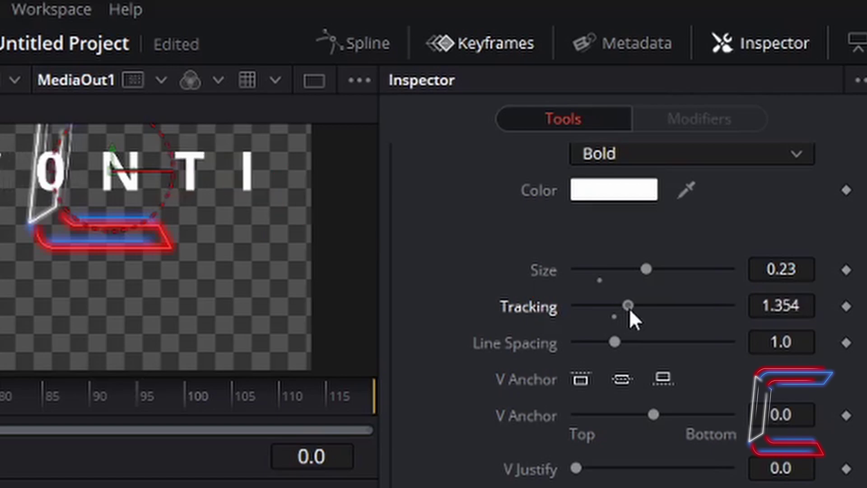
drag(629, 308, 610, 308)
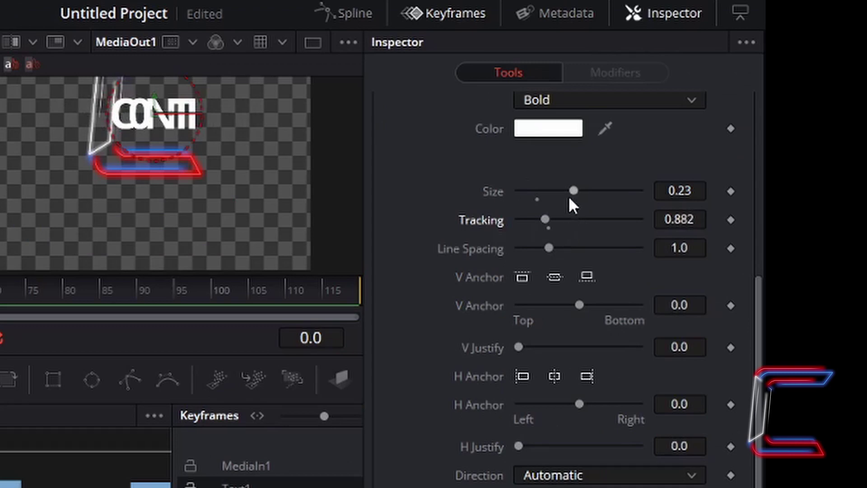
Step: Undo Tracking back to 1.0 and set Line Spacing to about 1.26 after trying 1.449
key(ctrl+z)
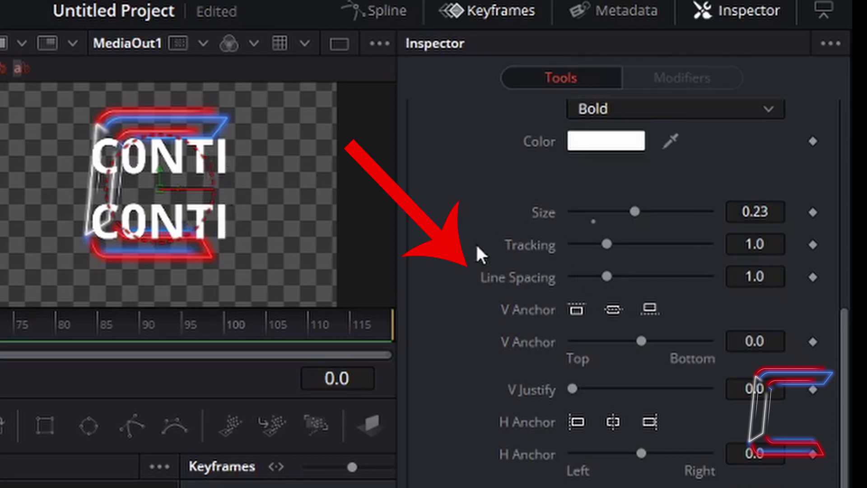
drag(608, 273, 623, 272)
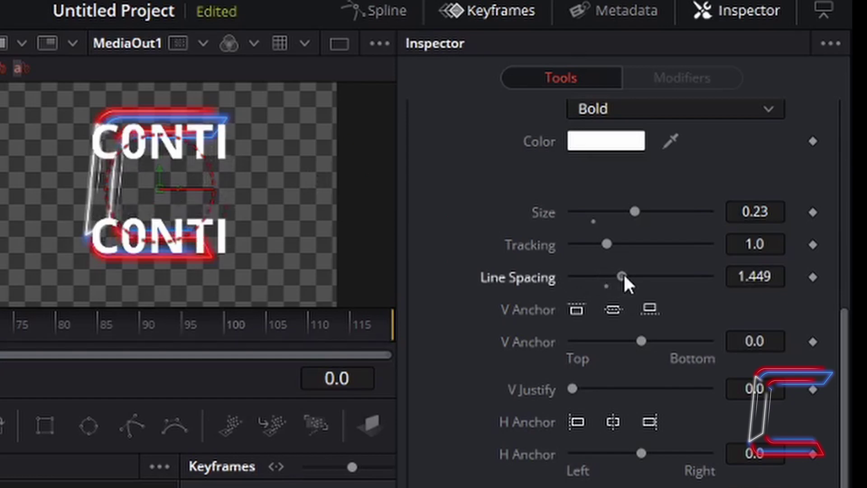
drag(623, 272, 596, 278)
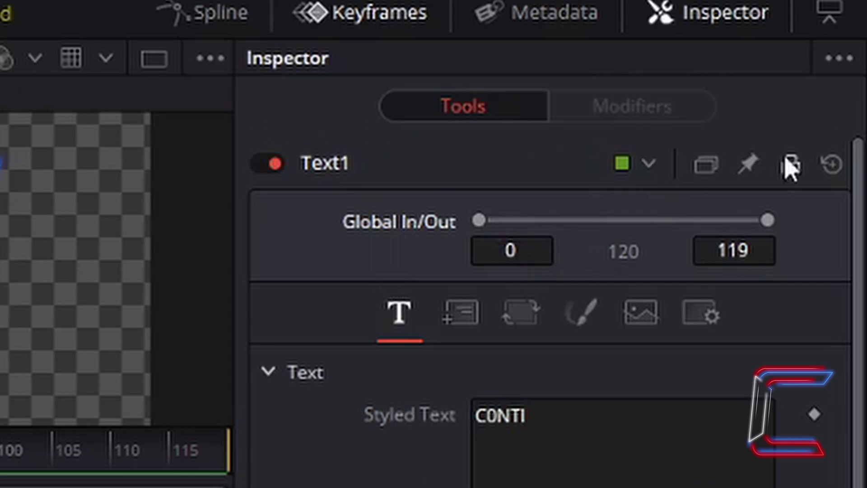
Step: Jump to the last frame, 119, and move Text1's Global In from frame 0 to 2
click(526, 250)
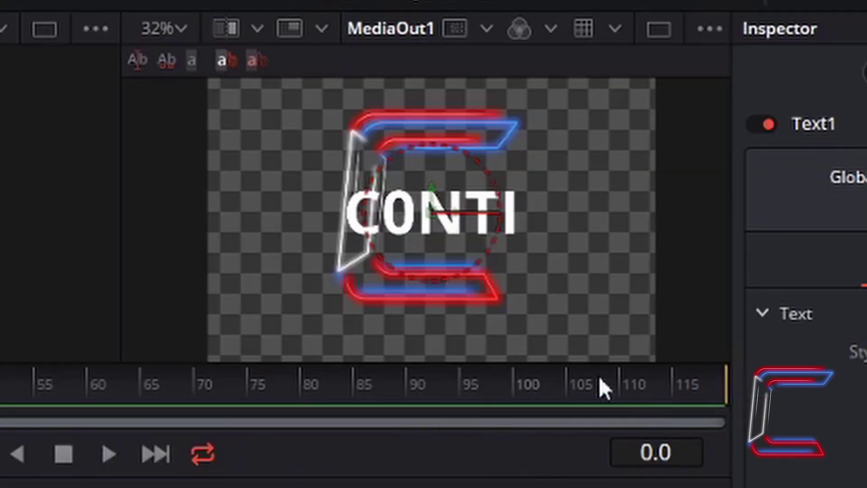
click(711, 393)
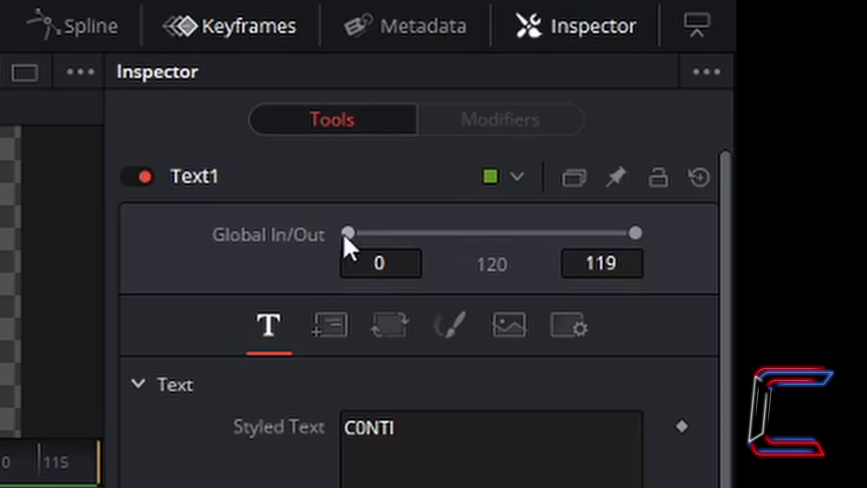
drag(350, 244, 370, 245)
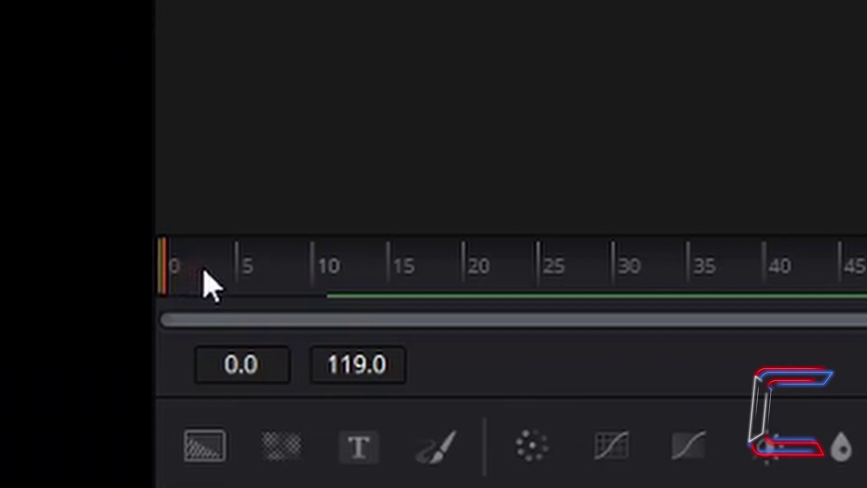
Step: Step forward one frame and scrub the playhead to about frame 8
key(Right)
drag(195, 265, 221, 280)
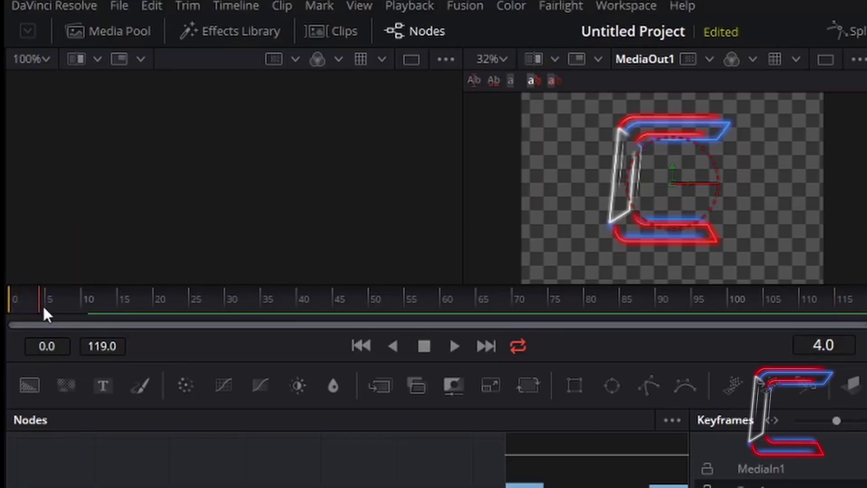
drag(45, 309, 89, 325)
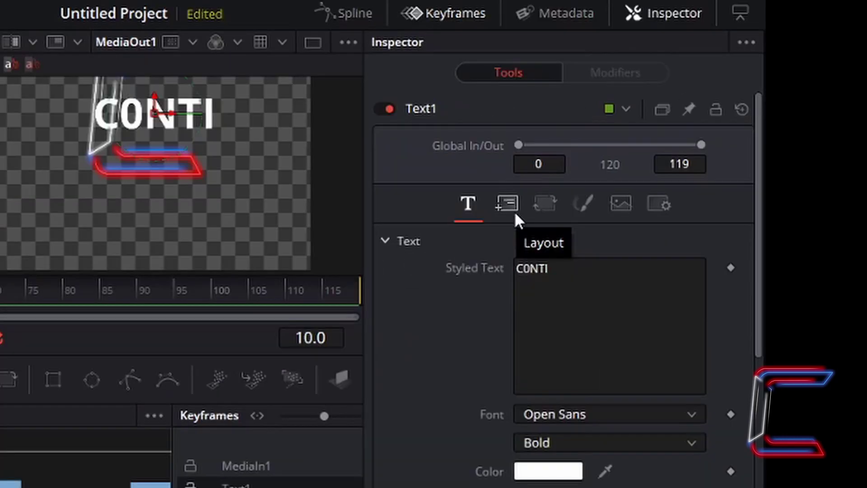
Step: In Text1's Layout settings, move the CONTI text down to Center X 0.5, Y 0.150455
click(317, 277)
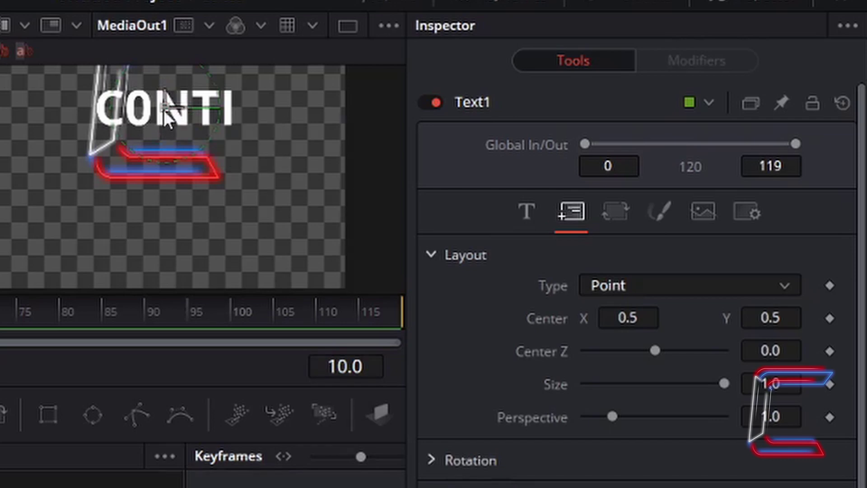
drag(163, 110, 158, 225)
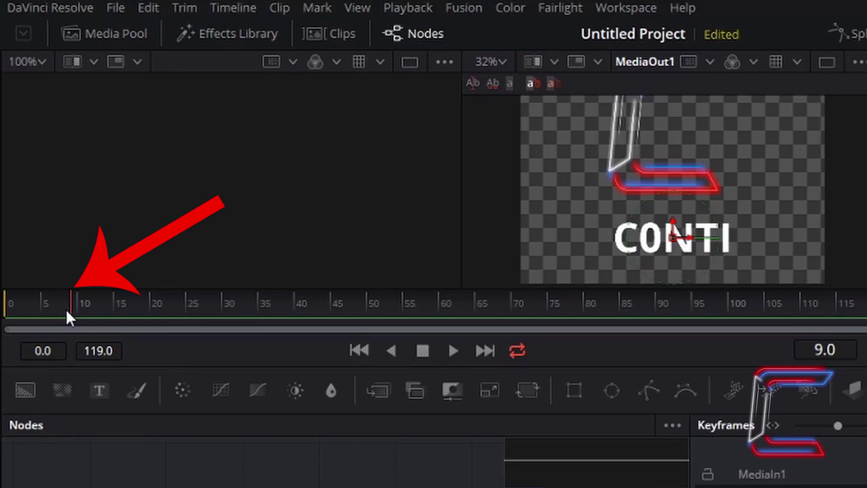
Step: Move the playhead back from frame 9 toward the start of the clip
mouse_move(66, 308)
mouse_down()
mouse_move(73, 306)
mouse_move(57, 309)
mouse_up()
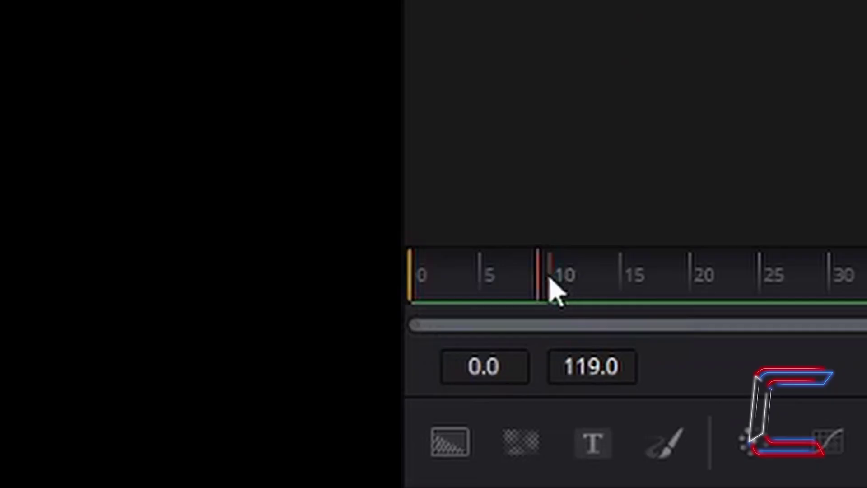
mouse_move(512, 287)
mouse_down()
mouse_move(459, 292)
mouse_move(405, 283)
mouse_up()
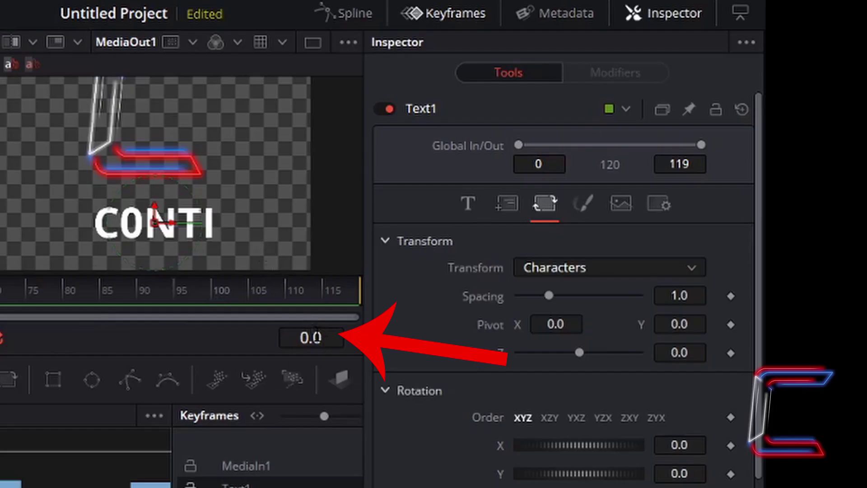
click(316, 344)
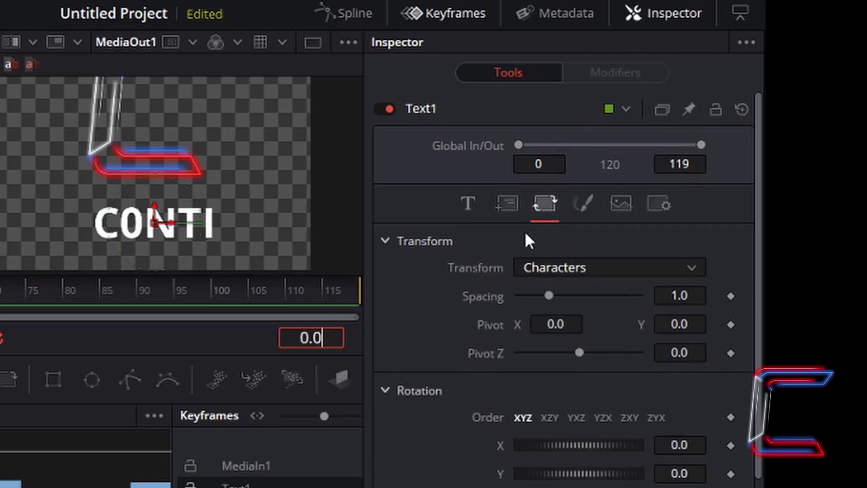
Step: Try the character Size X and Y sliders, then keyframe both at 1.0
scroll(464, 406, down, 3)
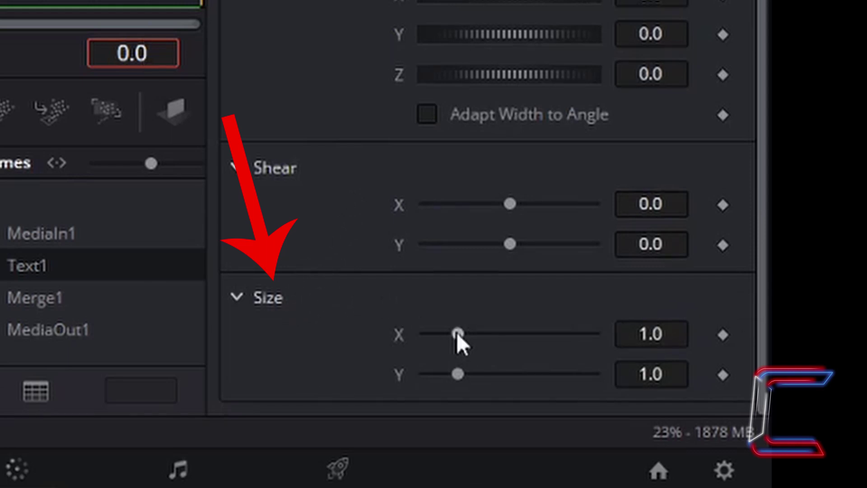
drag(460, 334, 478, 335)
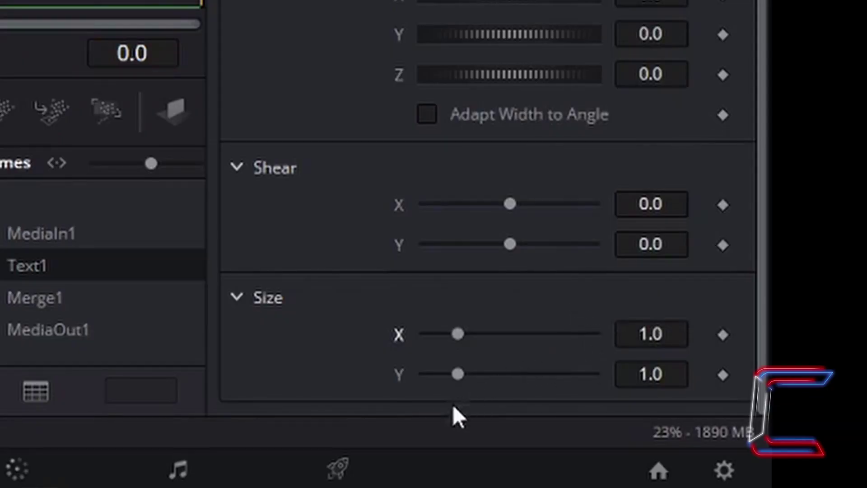
drag(459, 378, 473, 378)
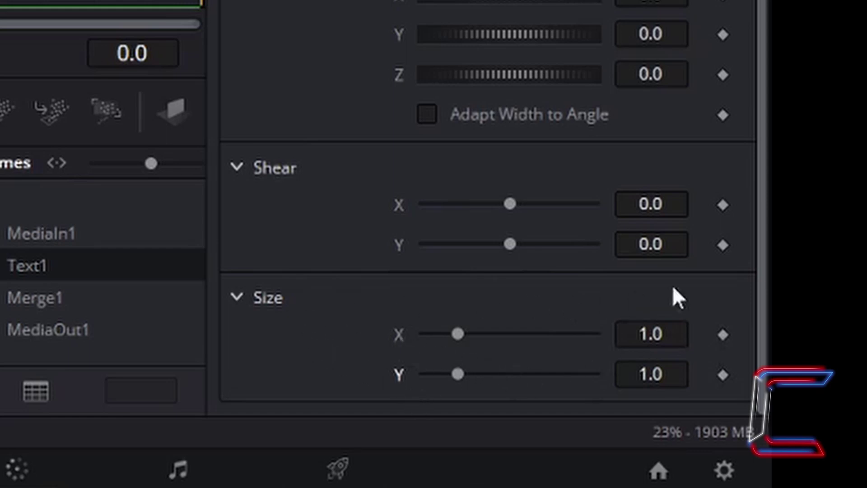
click(723, 334)
click(722, 374)
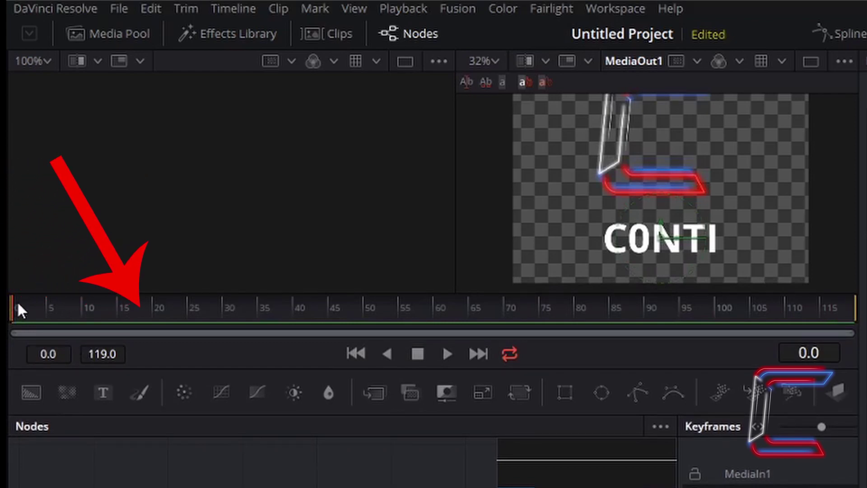
Step: At frame 119, keyframe Size X and Y, set Size Y to 2, and nudge the text lower
mouse_move(17, 300)
mouse_down()
mouse_move(96, 309)
mouse_move(373, 276)
mouse_move(713, 302)
mouse_move(866, 296)
mouse_up()
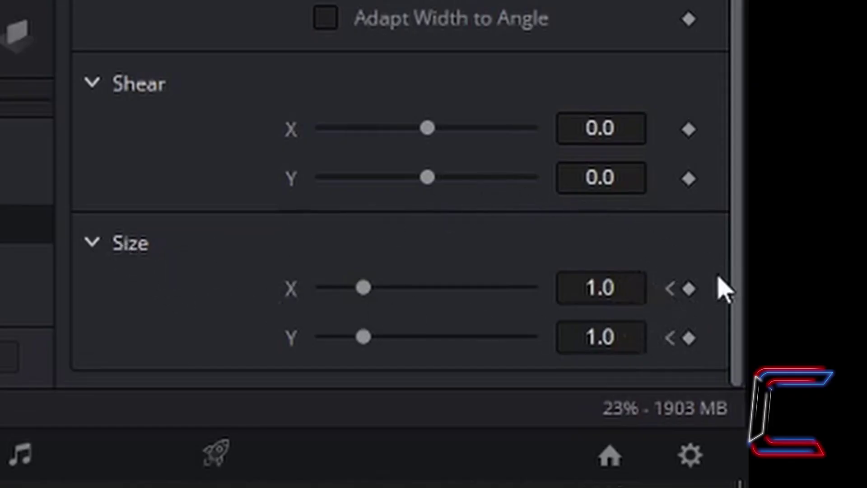
click(690, 288)
click(689, 337)
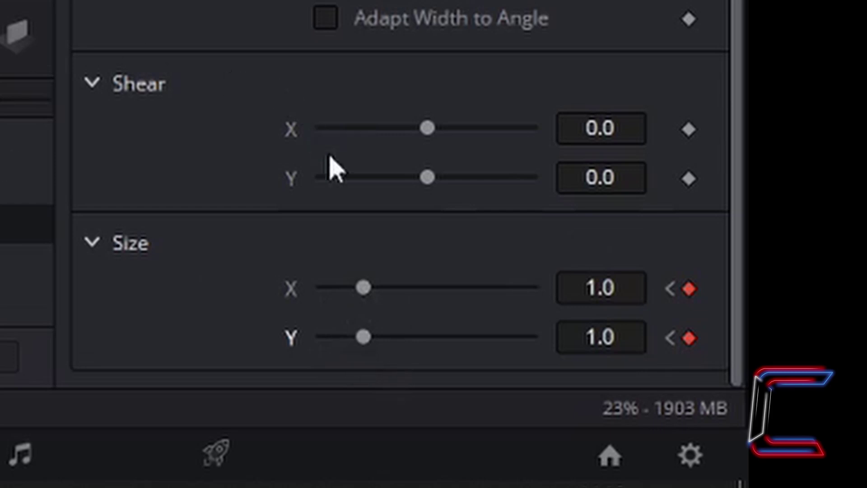
click(600, 336)
text(2)
key(Return)
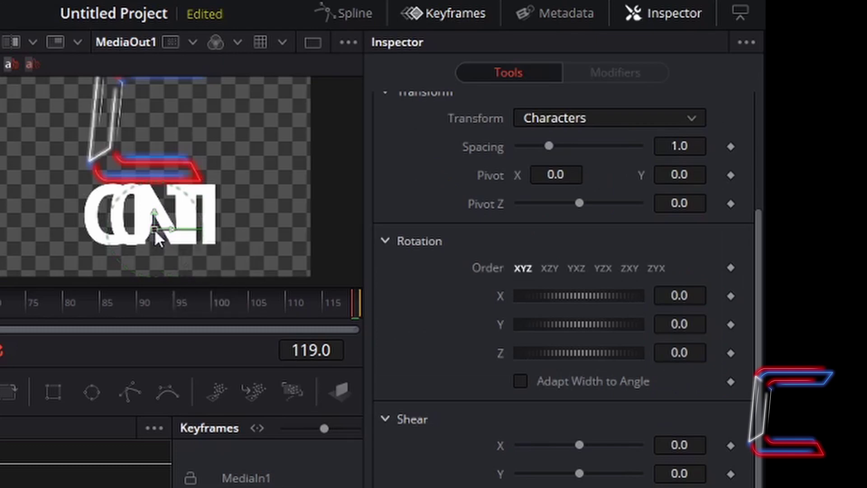
drag(154, 228, 154, 240)
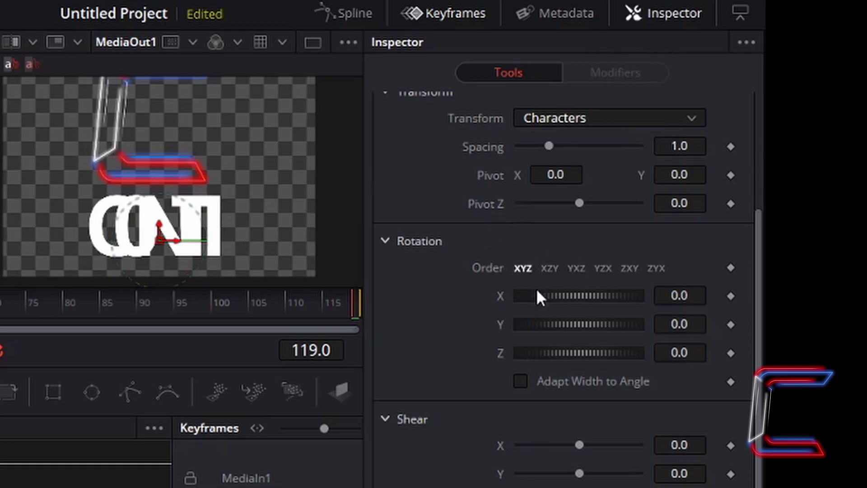
Step: Increase the CONTI letter Spacing to 1.386 and keyframe it at frame 119
scroll(537, 291, up, 3)
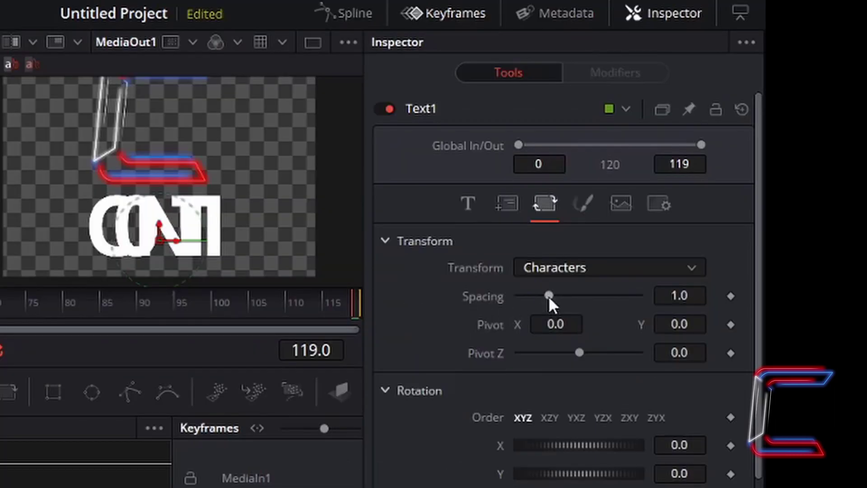
drag(548, 295, 560, 296)
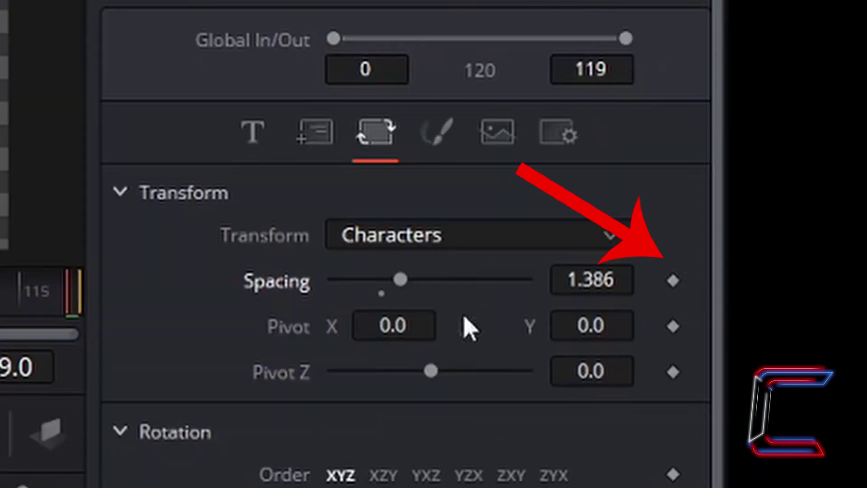
click(677, 281)
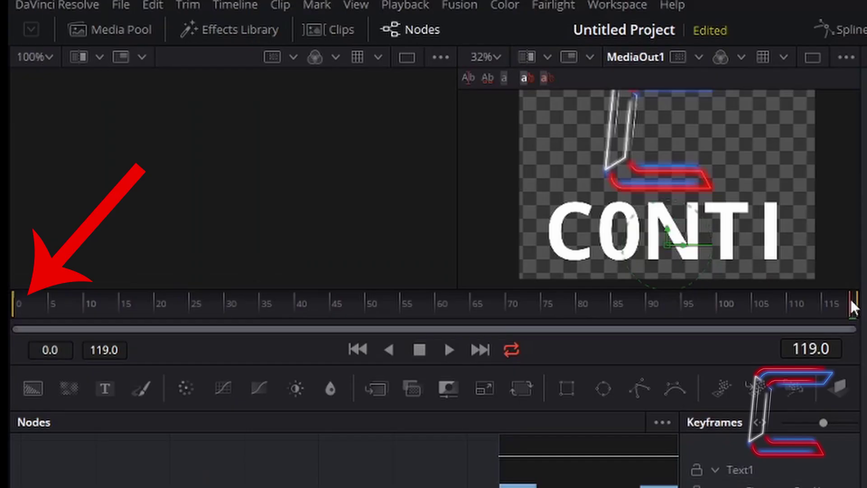
Step: Back at frame 0, keyframe the letter Spacing at 1.0
drag(853, 308, 10, 318)
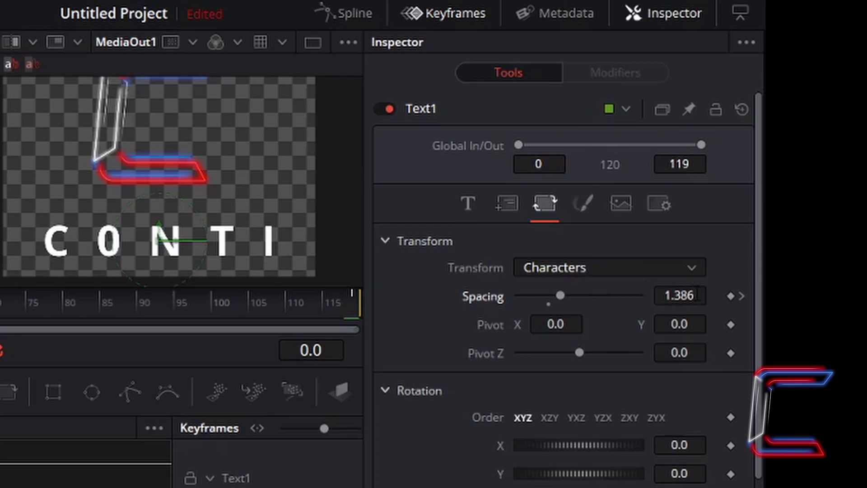
click(697, 296)
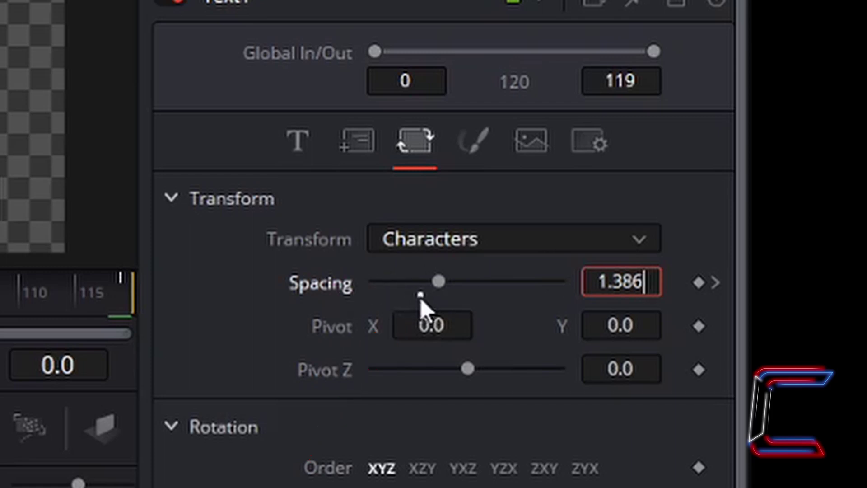
key(Return)
key(Left)
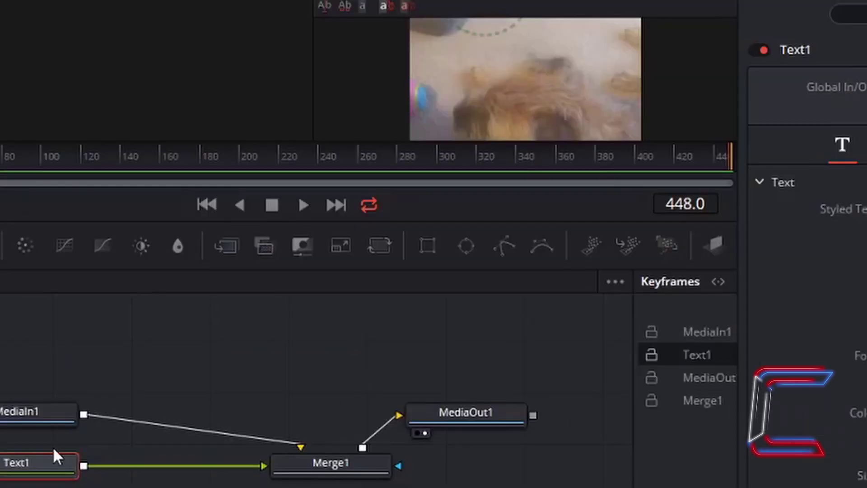
Step: Search the tools for 'Glow' and add a Soft Glow (SGlo) node after Text1
key(shift+space)
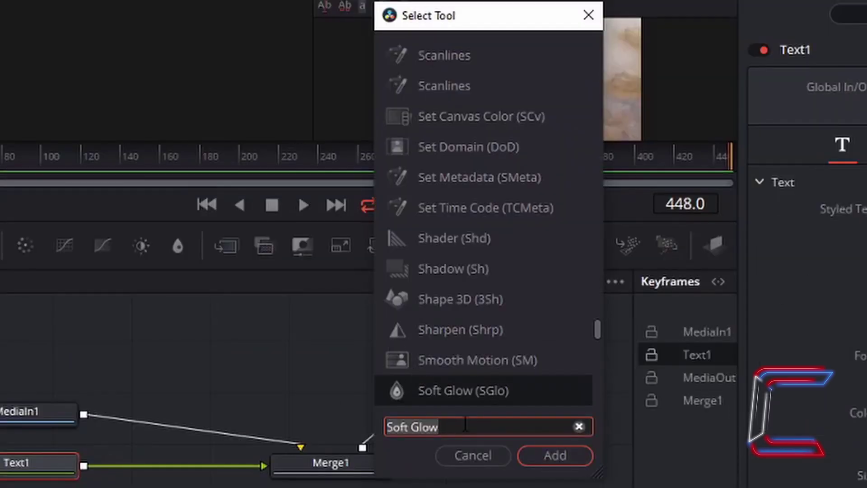
text(Glow)
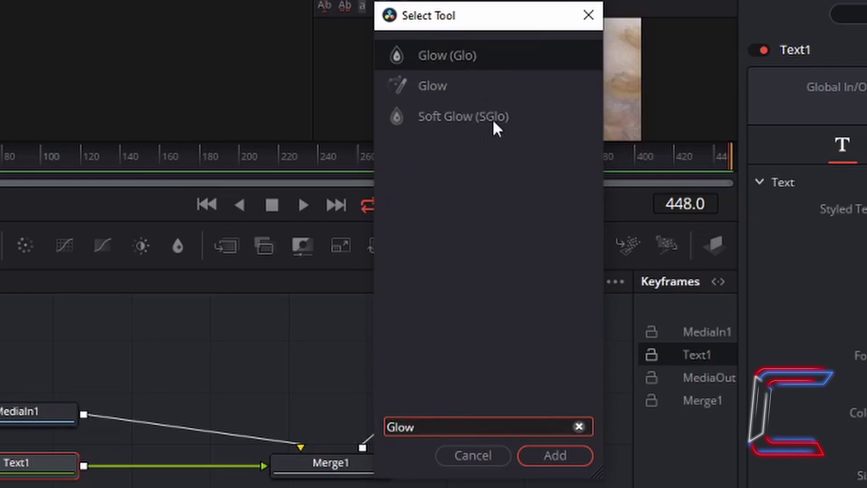
click(476, 118)
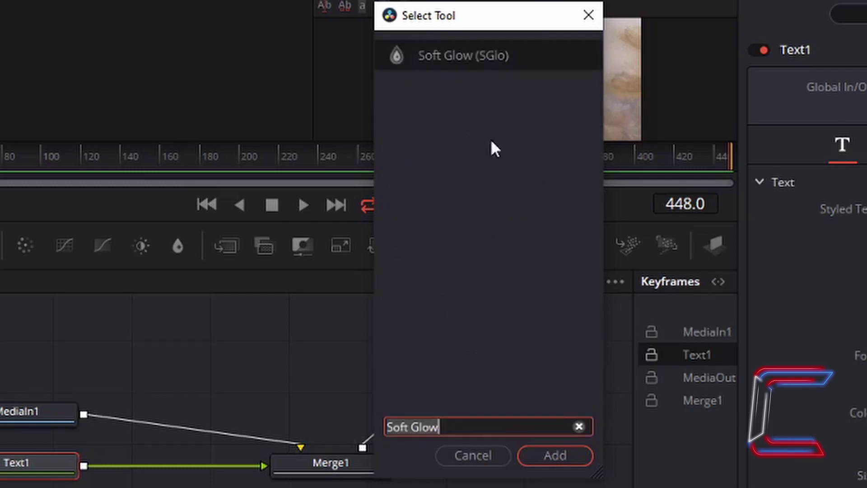
click(555, 454)
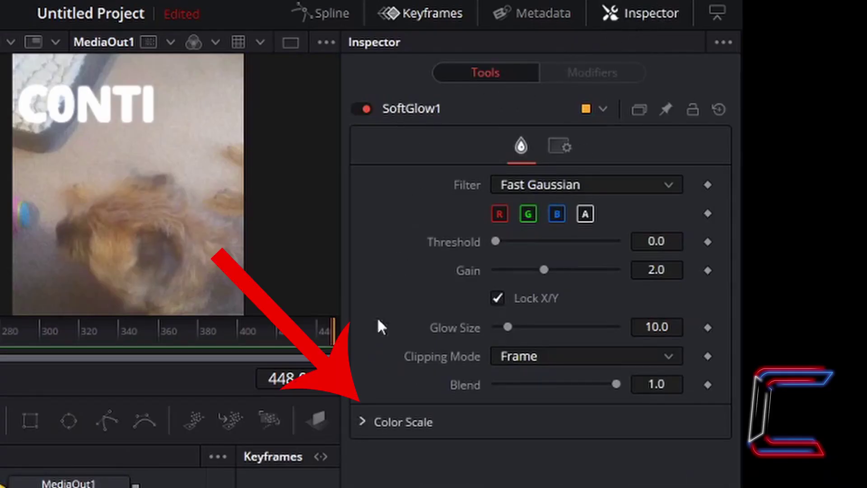
Step: In SoftGlow1's Color Scale, raise Red Scale to 2.0 and drop Green Scale to 0.0
click(371, 430)
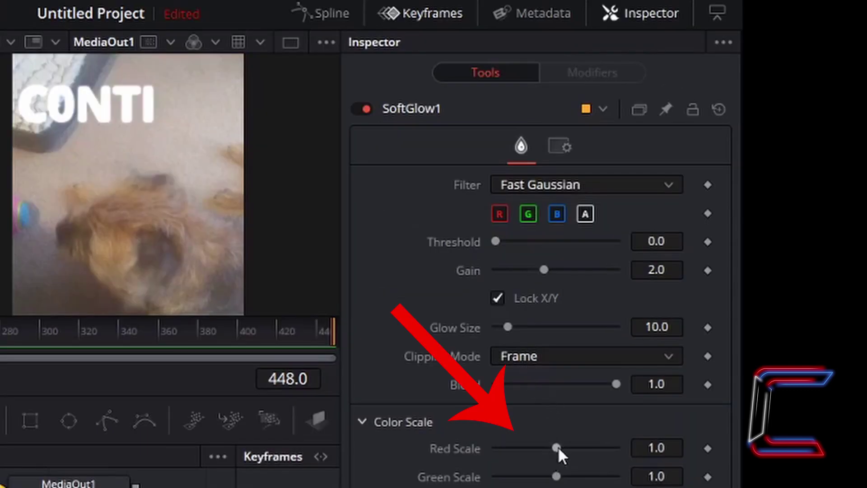
drag(557, 446, 621, 444)
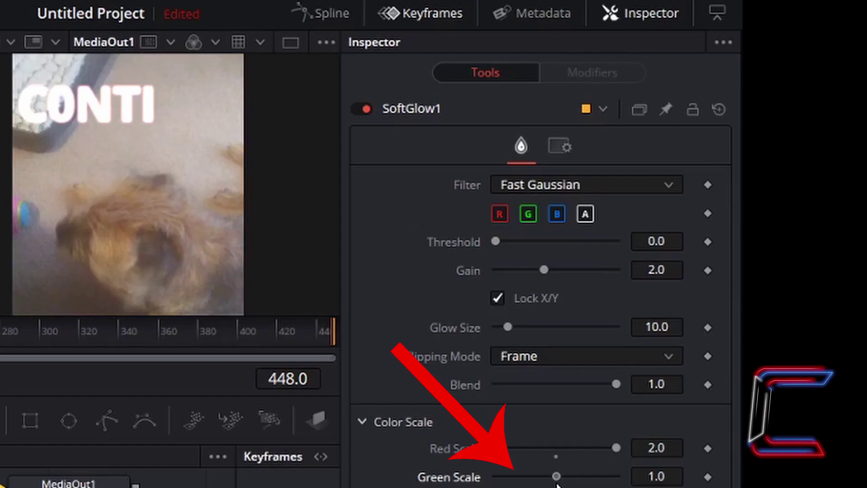
drag(557, 477, 554, 483)
drag(554, 484, 494, 484)
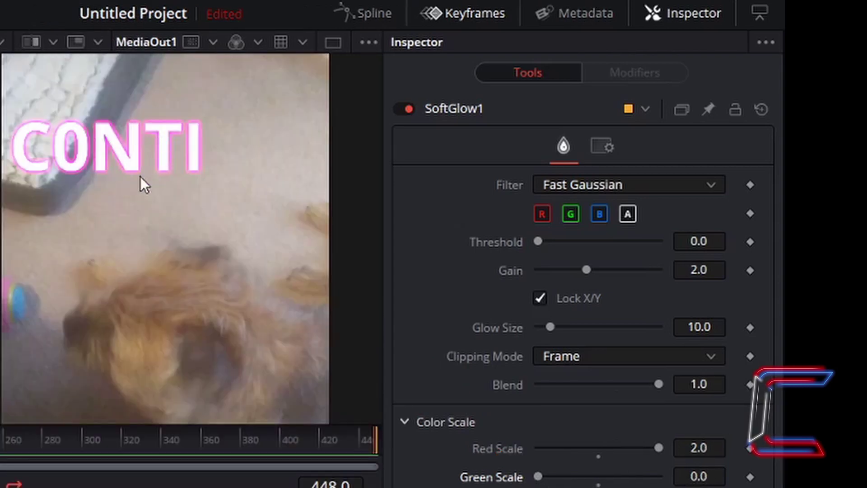